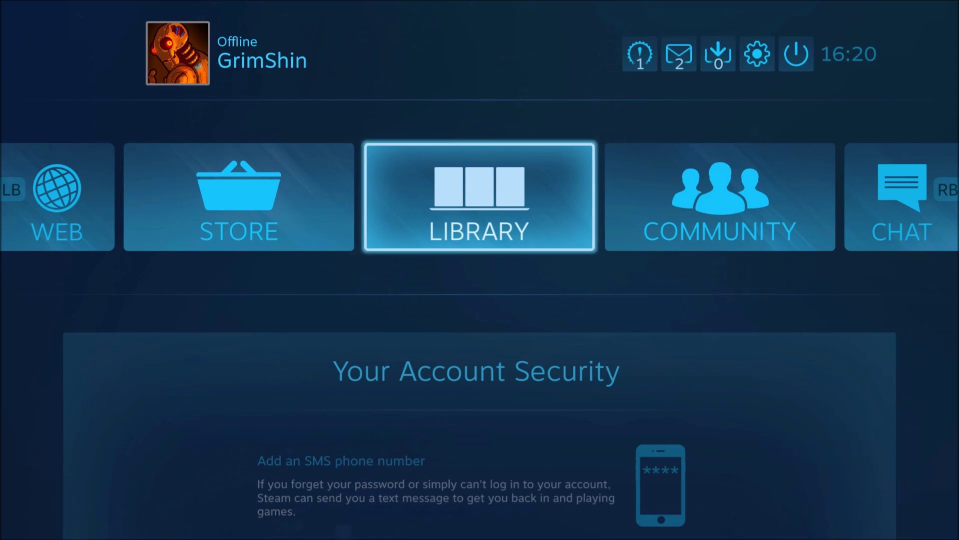
- Switch from the Big Picture home screen to the running Snes9x window with Alt+Tab
key("alt+Tab")
key("alt+Tab")
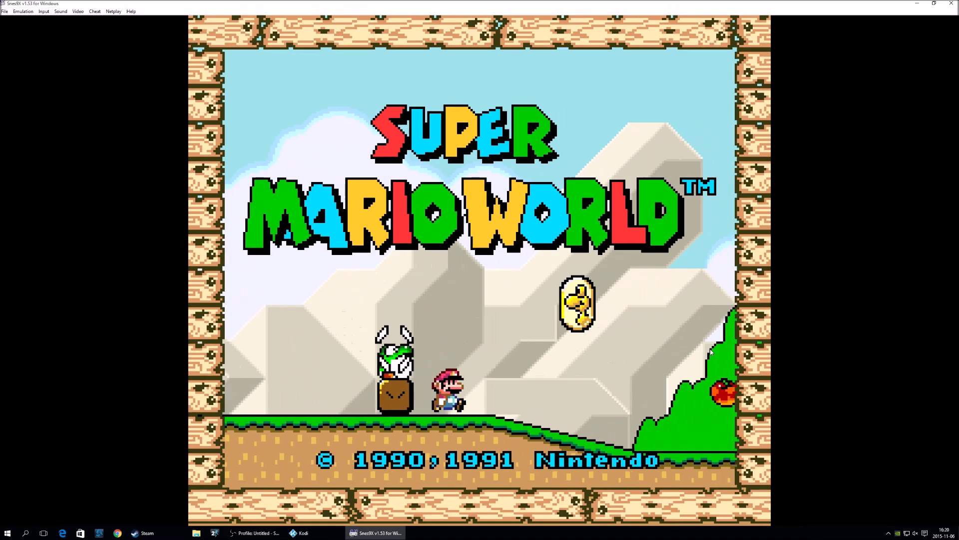
- Show Super Mario World's title screen full screen, then switch over to the Kodi window
key("Escape")
key("Escape")
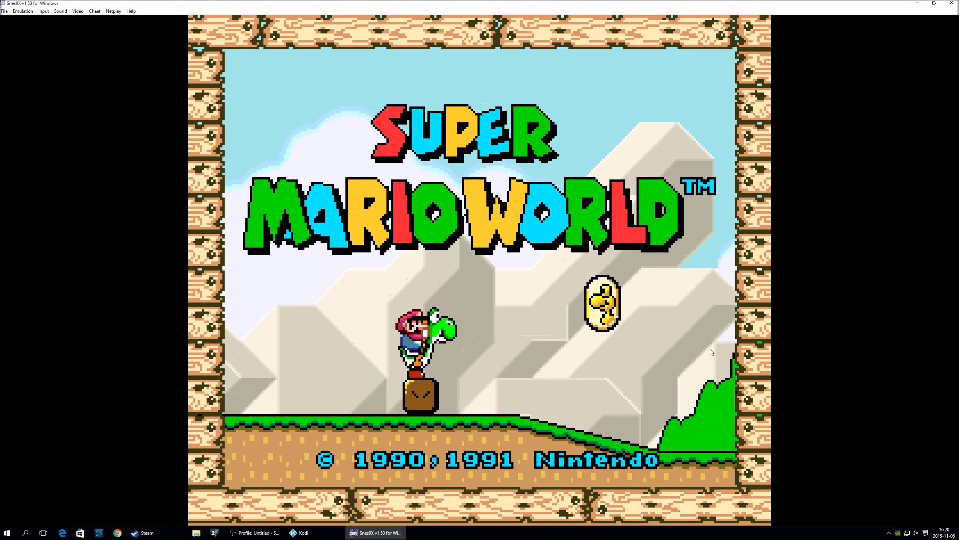
key("alt+Tab")
key("Tab")
key("Tab")
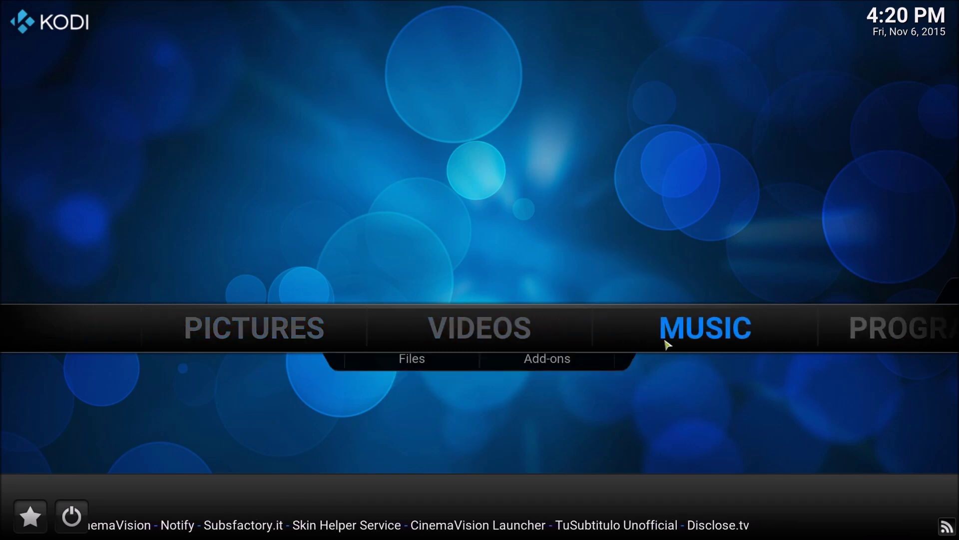
key("Right")
key("Right")
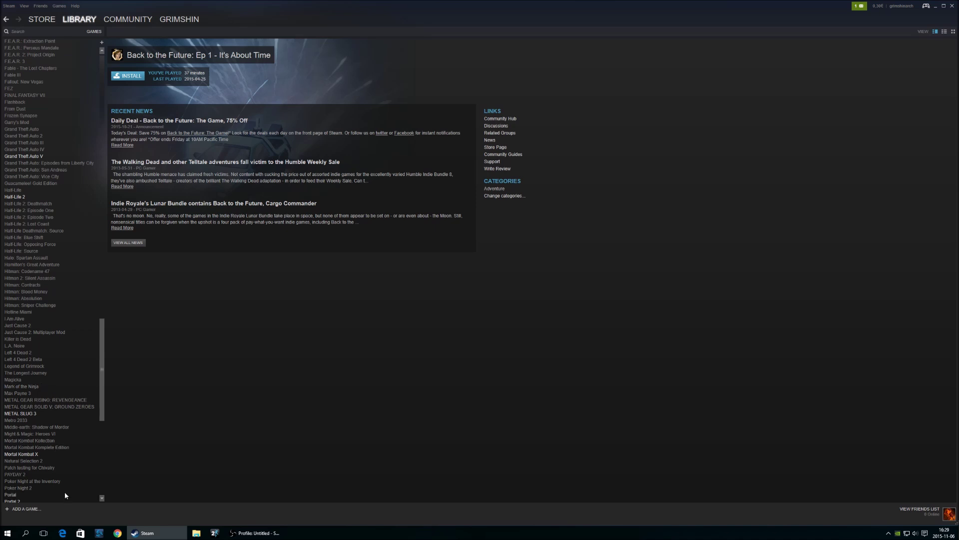
- Add Kodi as a non-Steam game from the installed programs list and view its library entry
left_click(24, 510)
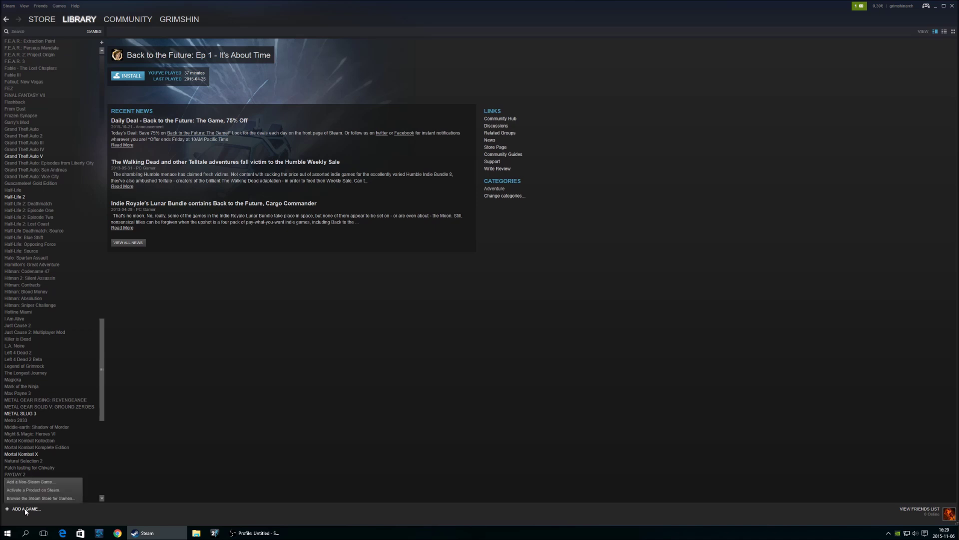
left_click(58, 483)
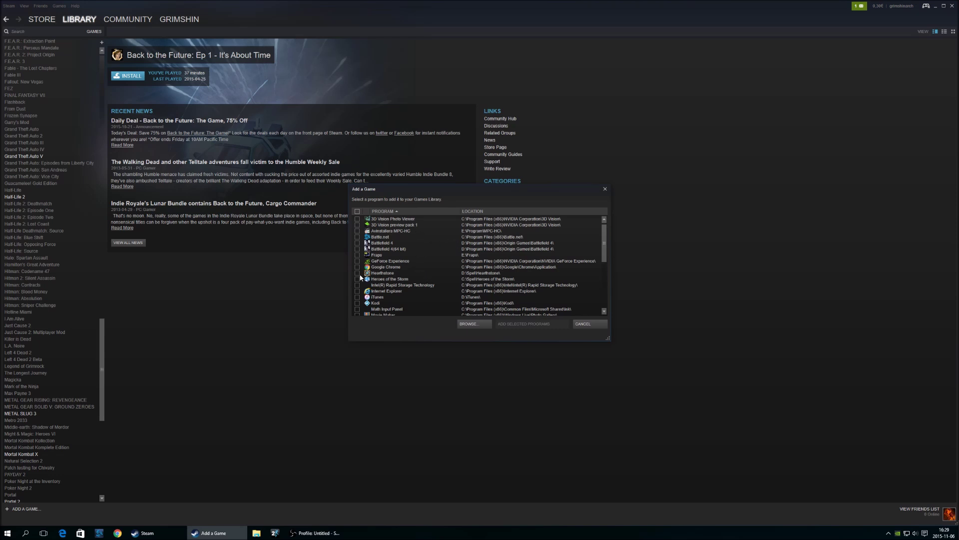
left_click(356, 303)
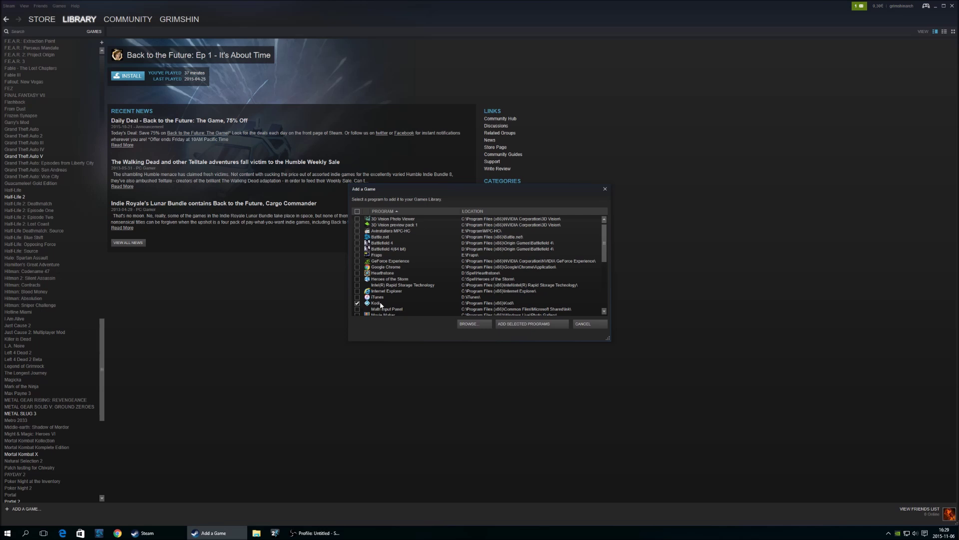
left_click(528, 324)
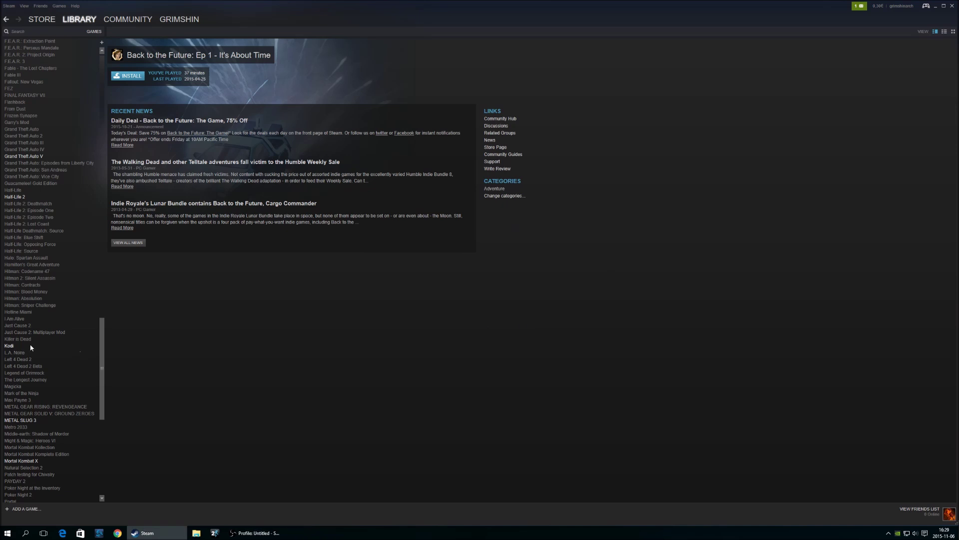
left_click(30, 347)
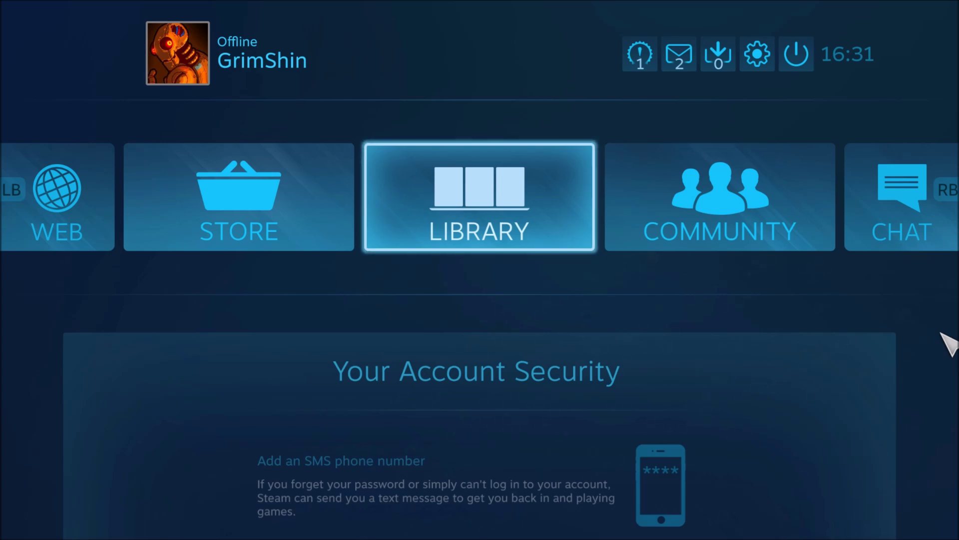
- Open the KODI shortcut's page from the Library's Recent games
key("Left")
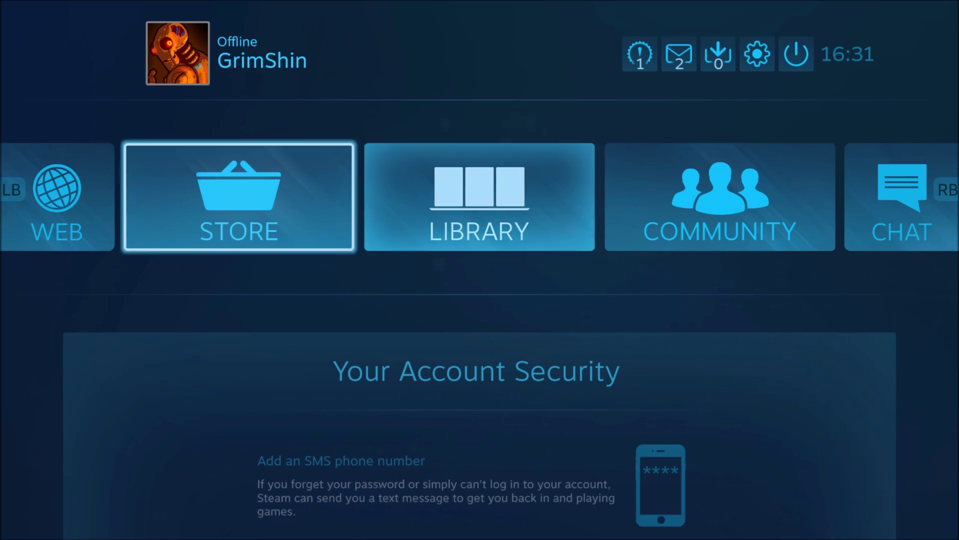
key("Right")
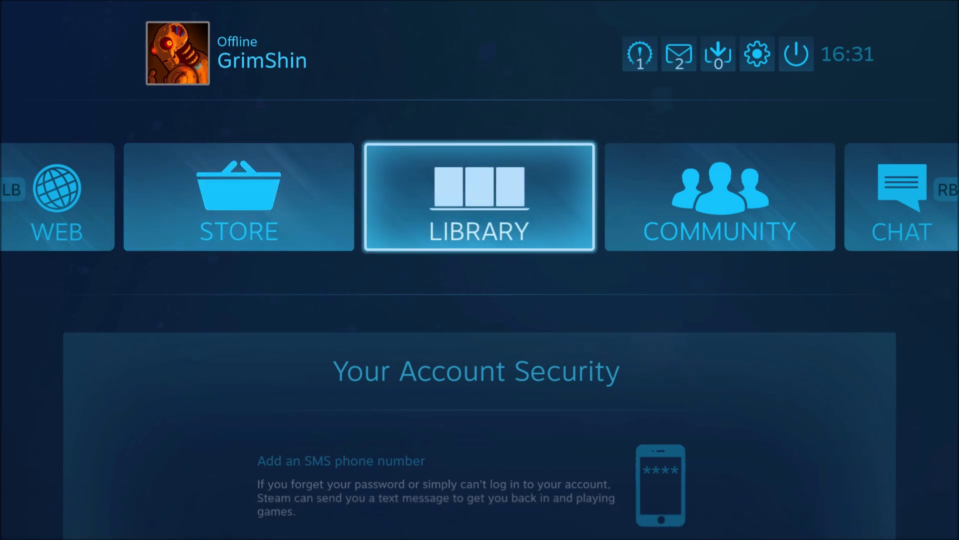
key("Left")
key("Right")
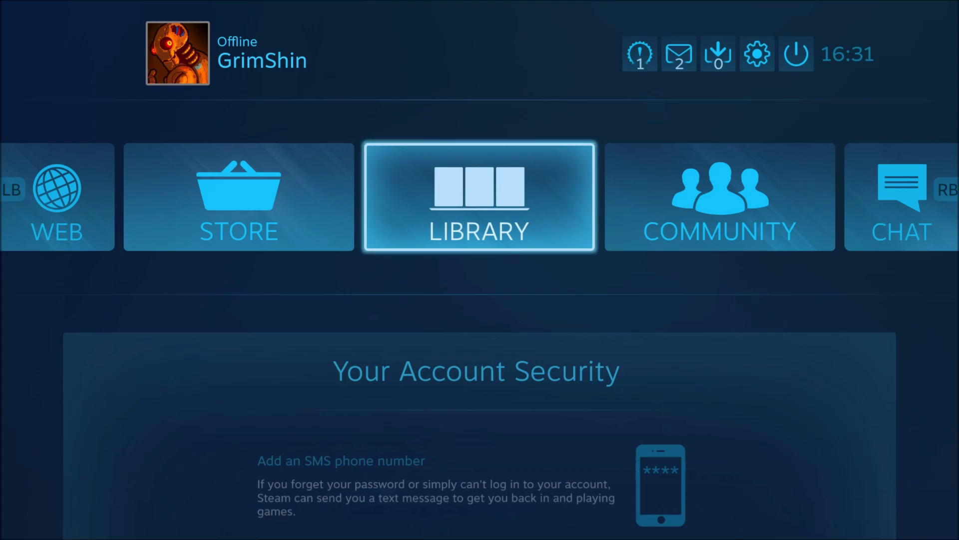
key("Return")
key("Down")
key("Right")
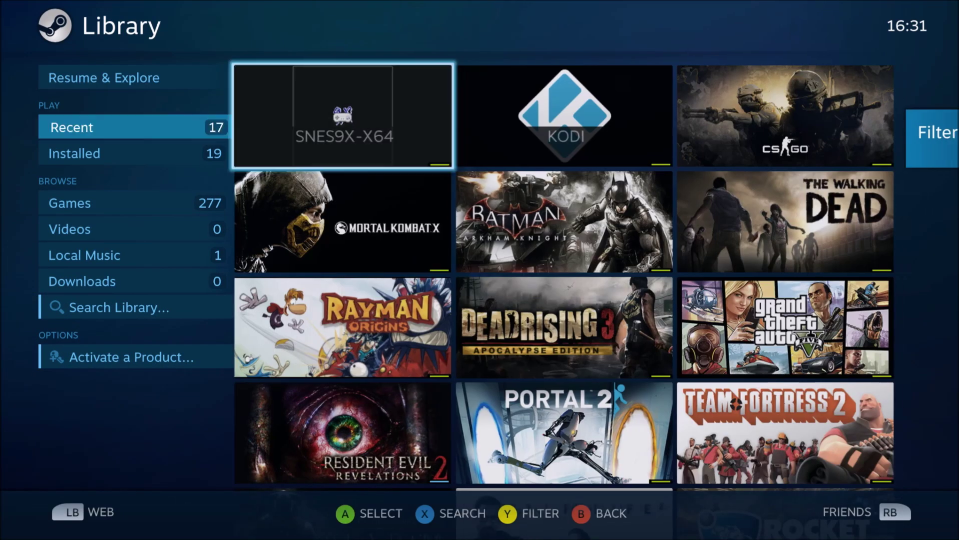
key("Right")
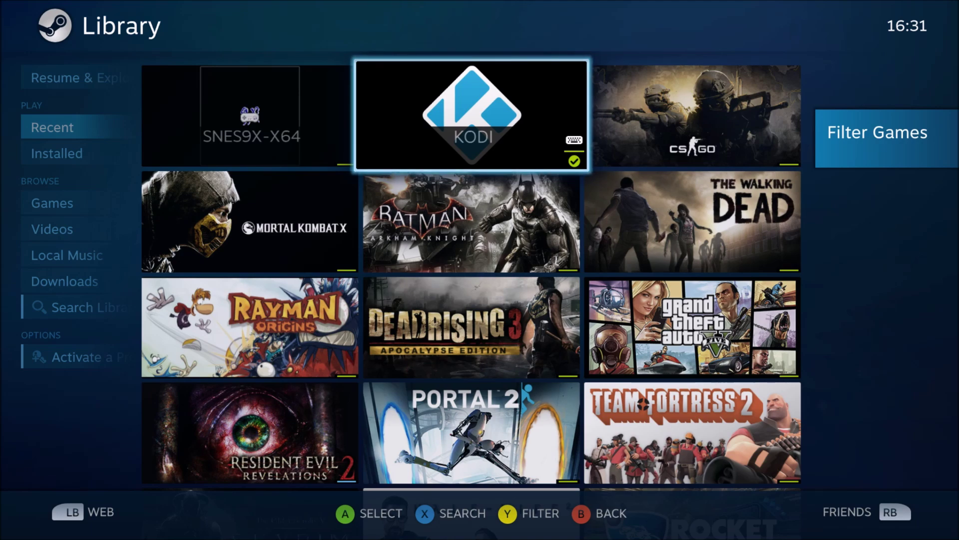
key("Return")
- Review the Kodi shortcut's Manage Shortcut options, then focus PLAY
key("Right")
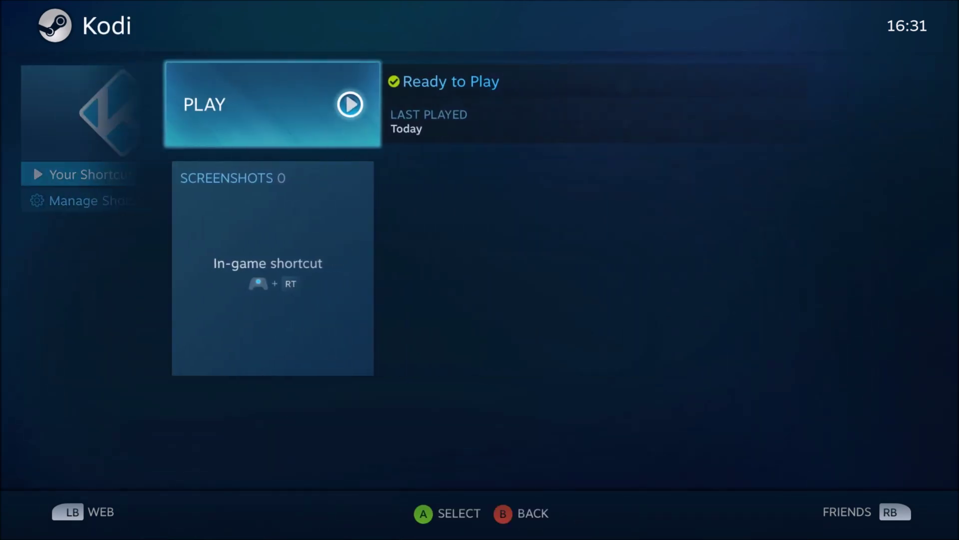
key("Left")
key("Down")
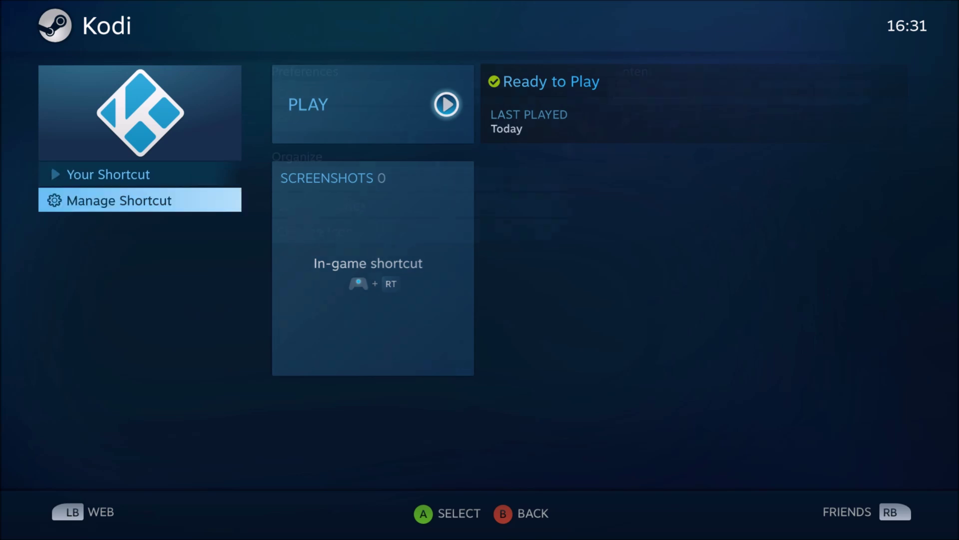
key("Right")
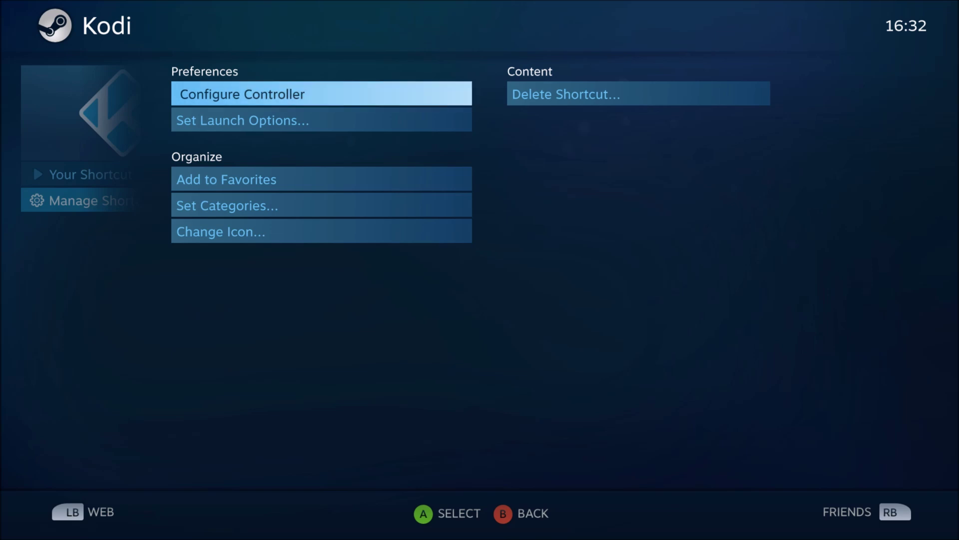
key("Escape")
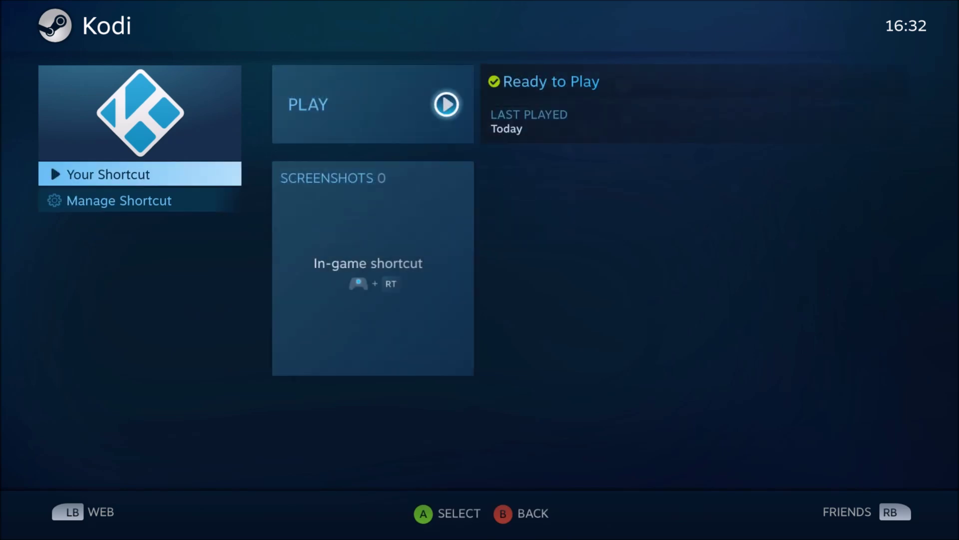
key("Down")
key("Up")
key("Right")
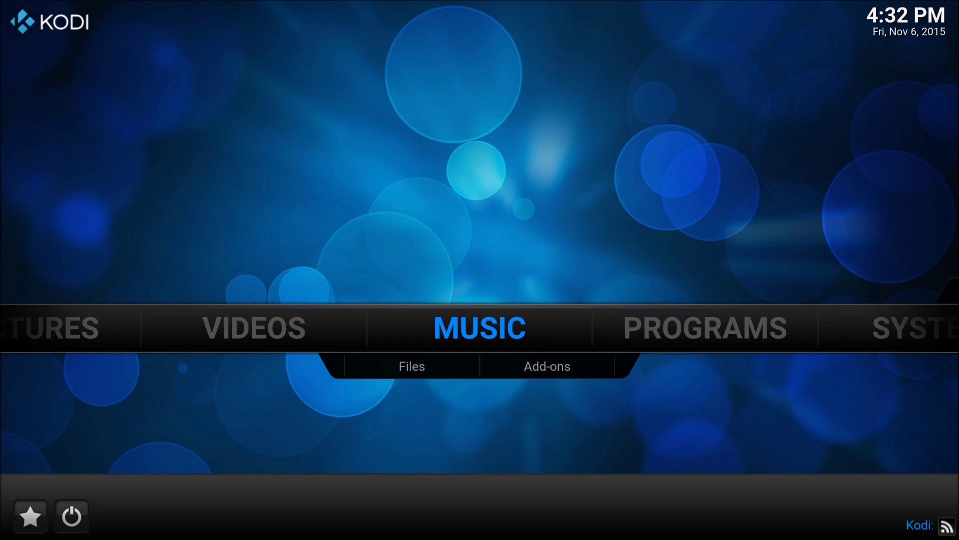
- Browse Kodi's MUSIC, PROGRAMS and VIDEOS sections, then bring up the Steam overlay
key("Right")
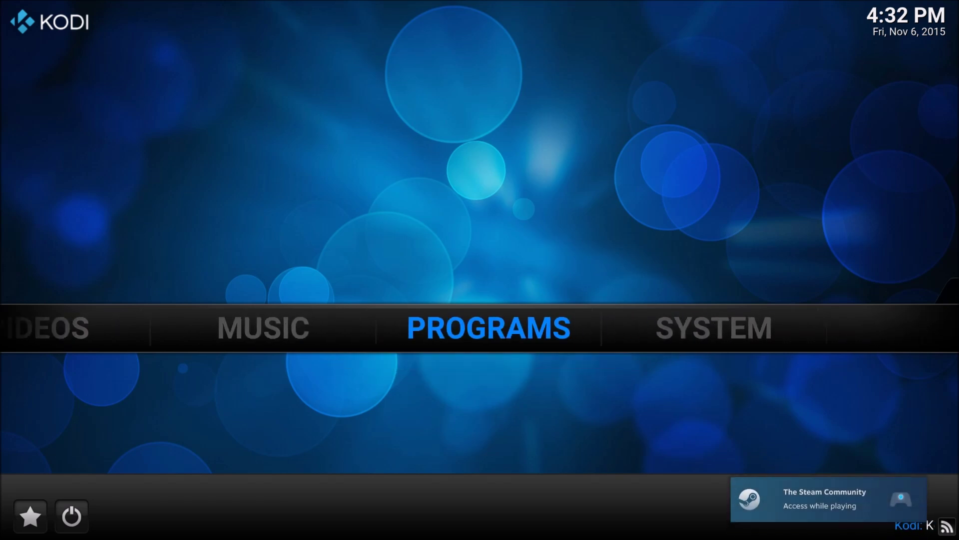
key("Left")
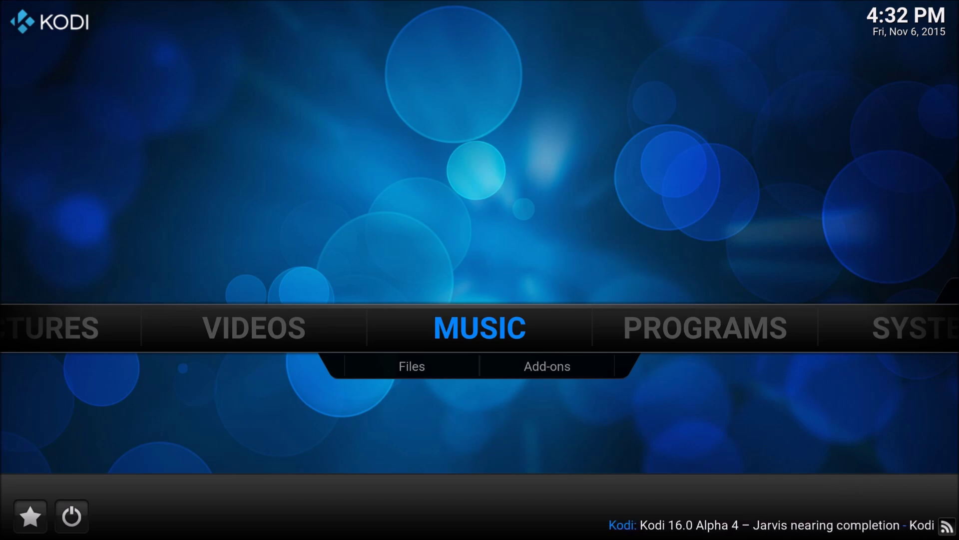
key("Right")
key("Left")
key("Left")
key("Left")
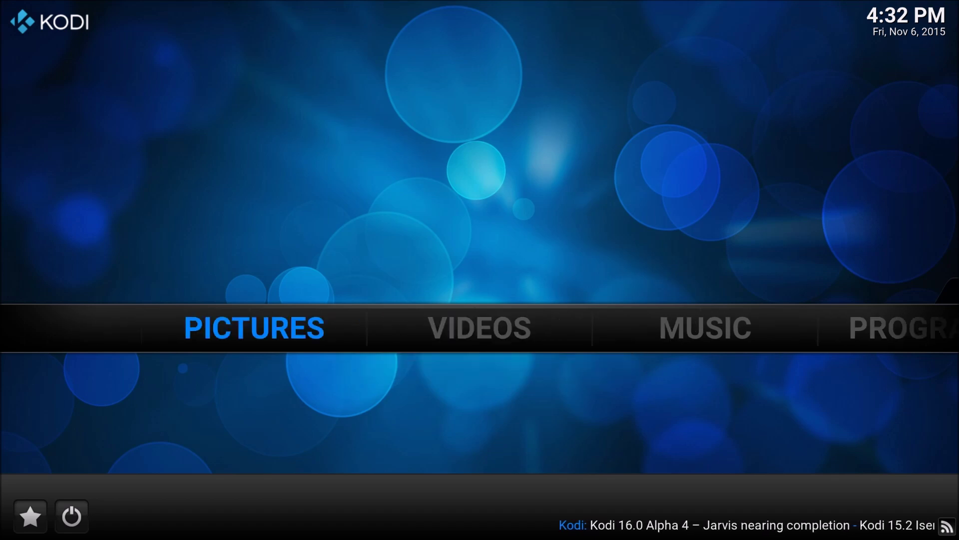
key("Right")
key("Right")
key("Right")
key("Left")
key("Left")
key("Right")
key("Right")
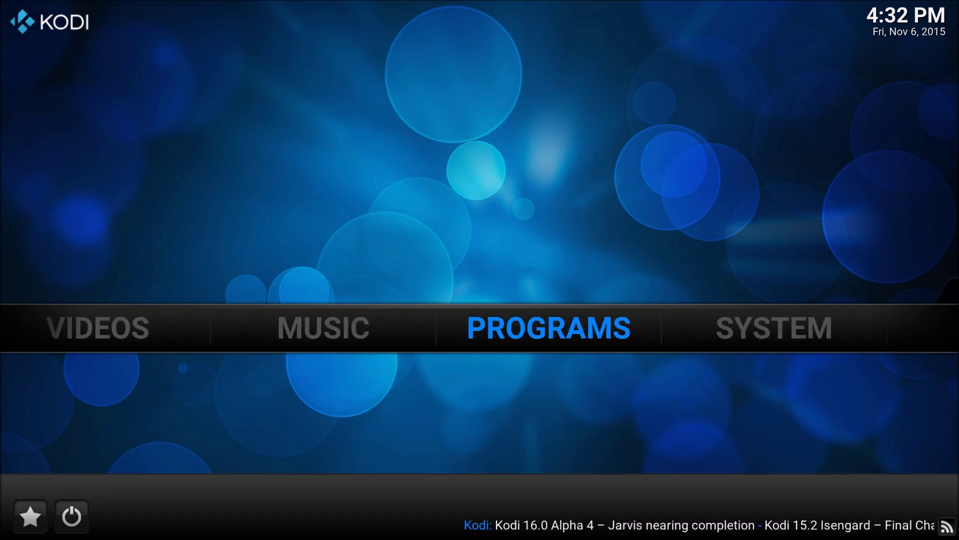
key("Left")
key("Left")
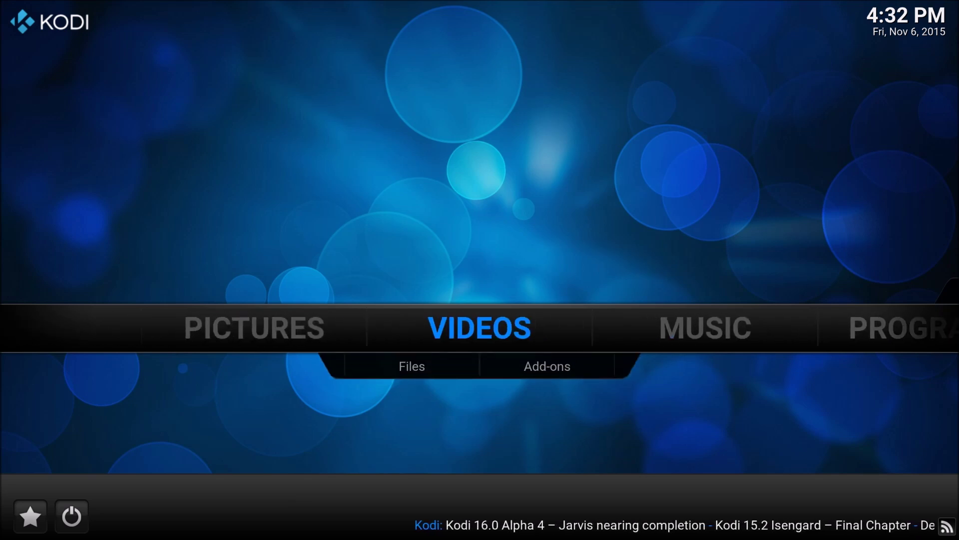
key("Left")
key("Right")
key("Right")
key("Right")
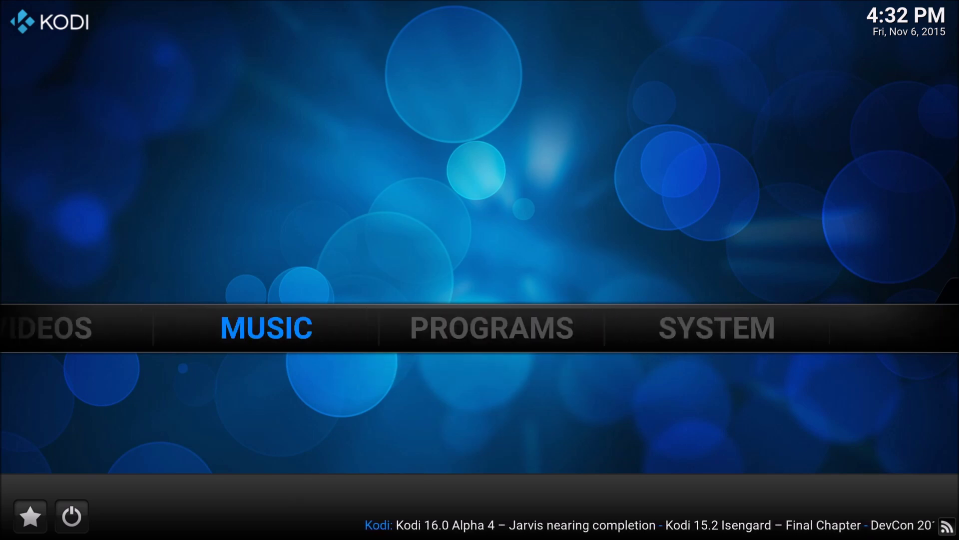
key("Left")
key("Left")
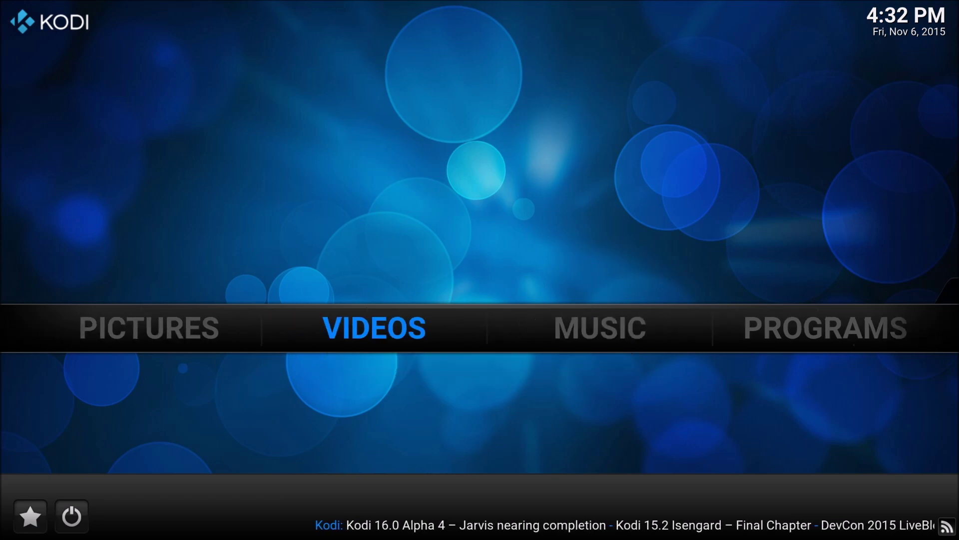
key("shift+Tab")
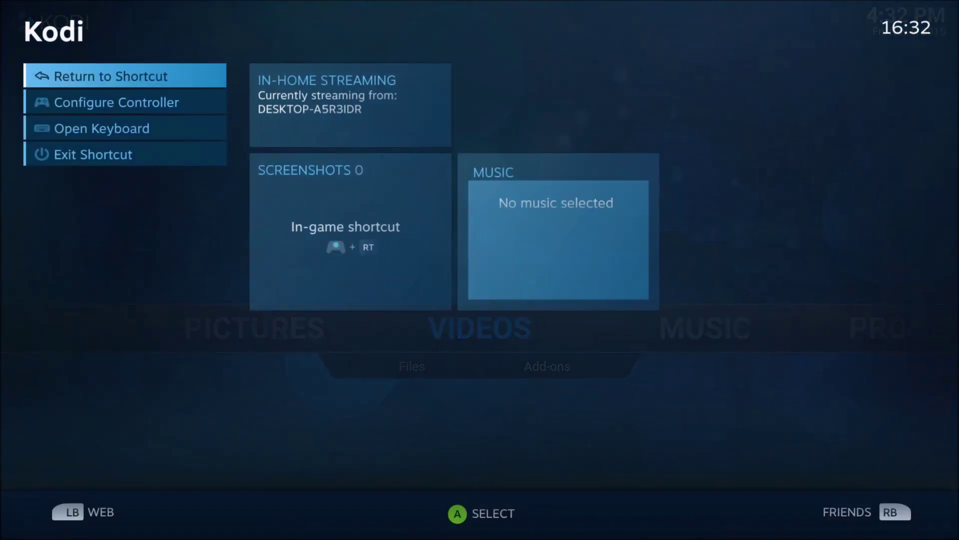
- Exit the Kodi shortcut from the overlay and confirm CLOSE
key("Down")
key("Down")
key("Down")
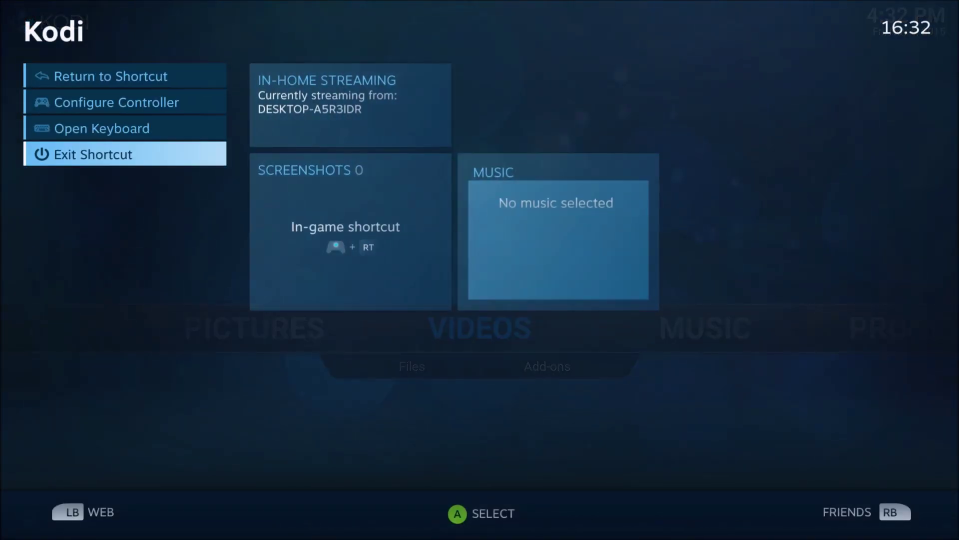
key("Return")
key("Left")
key("Return")
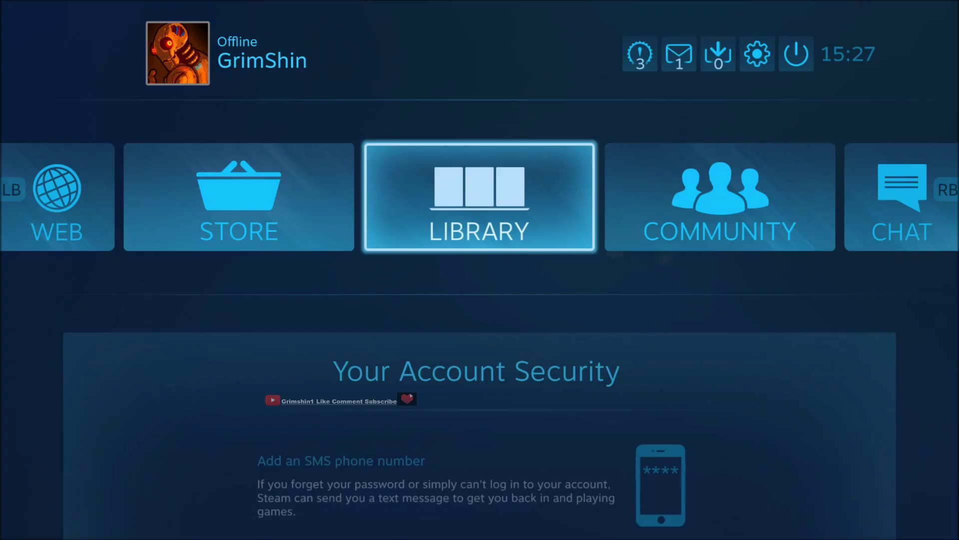
- Launch the SNES9X-X64 shortcut from the Library with PLAY
key("Escape")
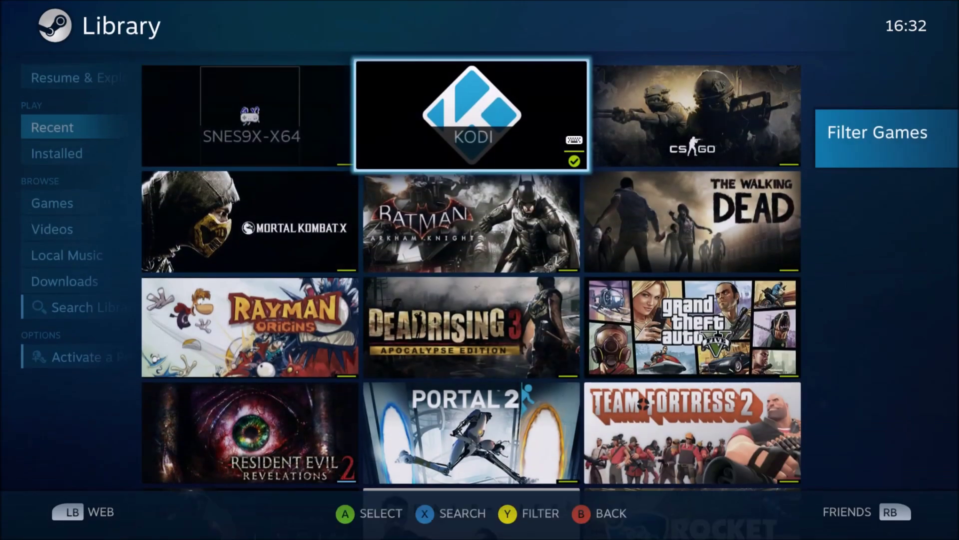
key("Left")
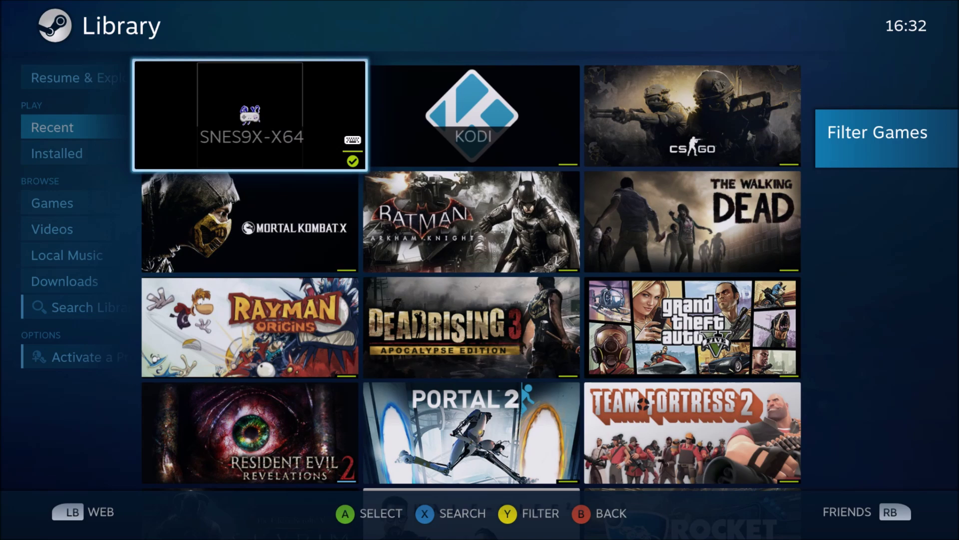
key("Return")
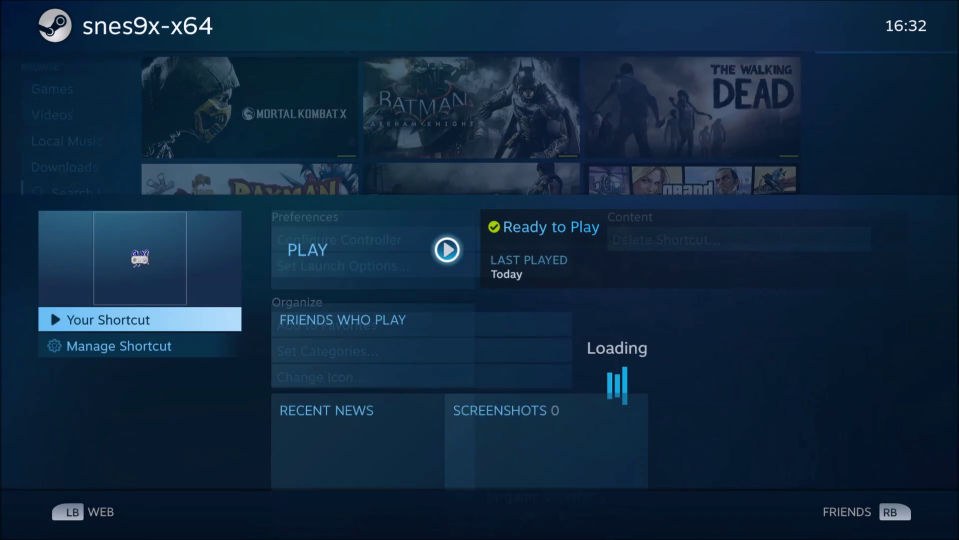
key("Return")
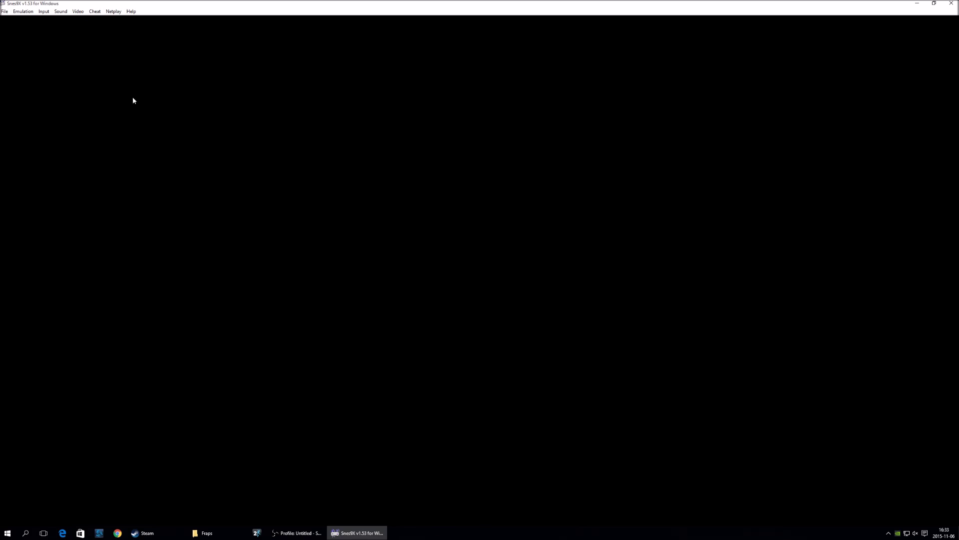
- Load Super Mario World (U) [!].zip from Snes9x's File > Recent Games list
left_click(5, 13)
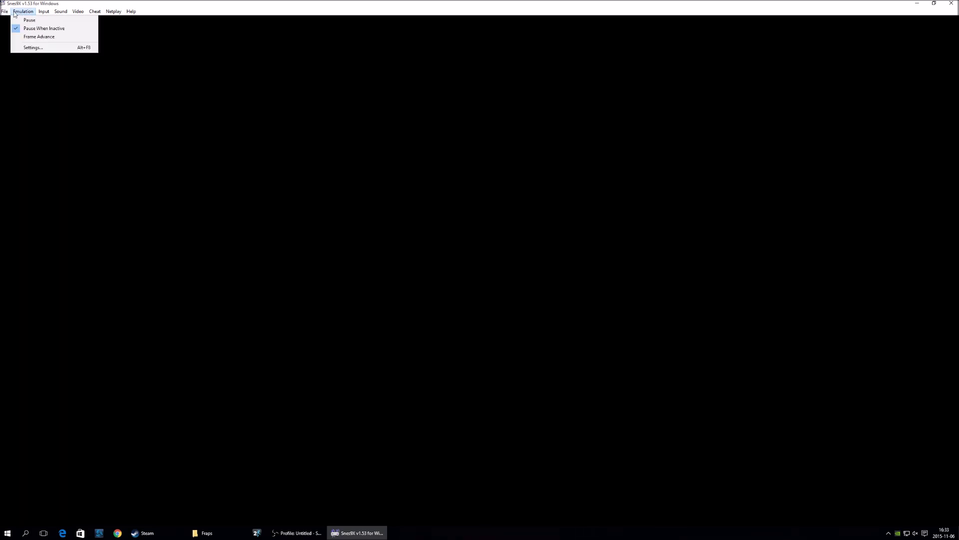
mouse_move(25, 28)
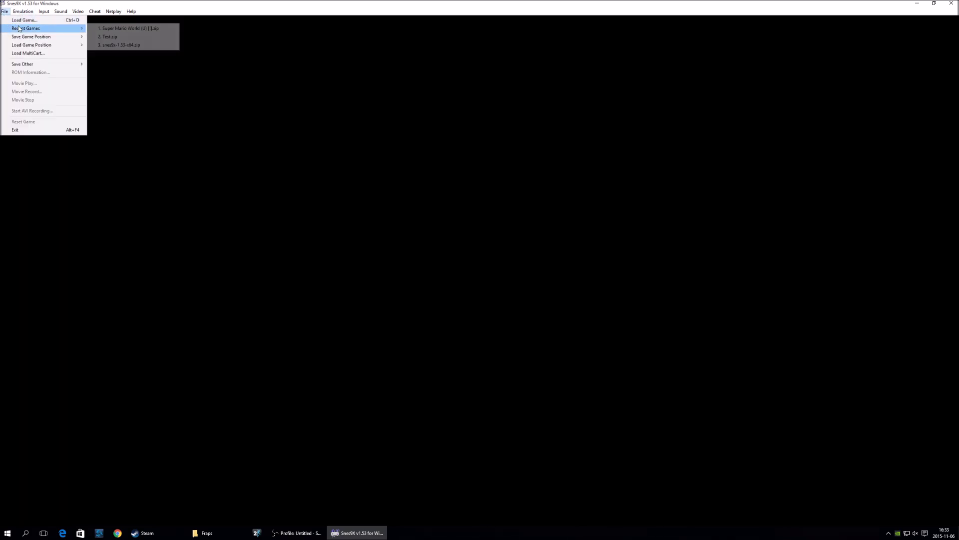
left_click(103, 28)
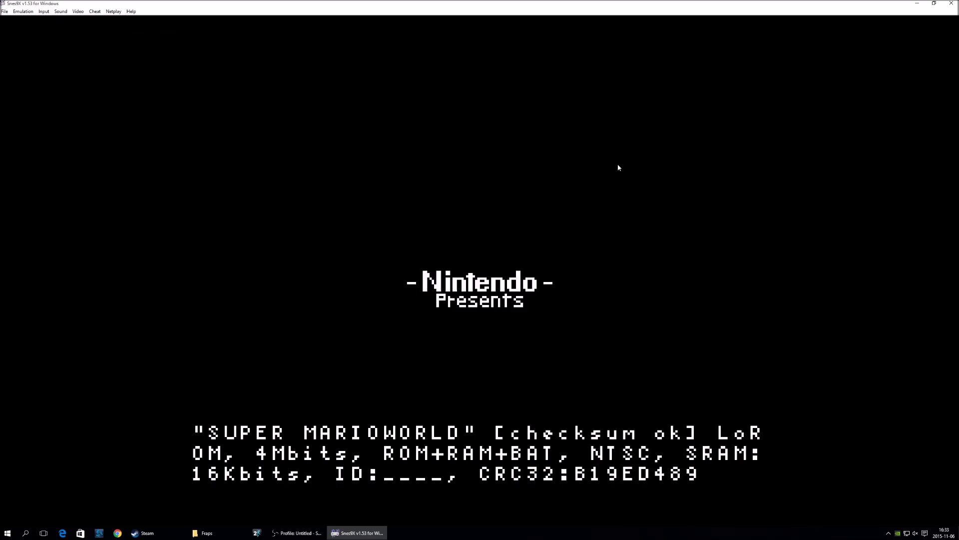